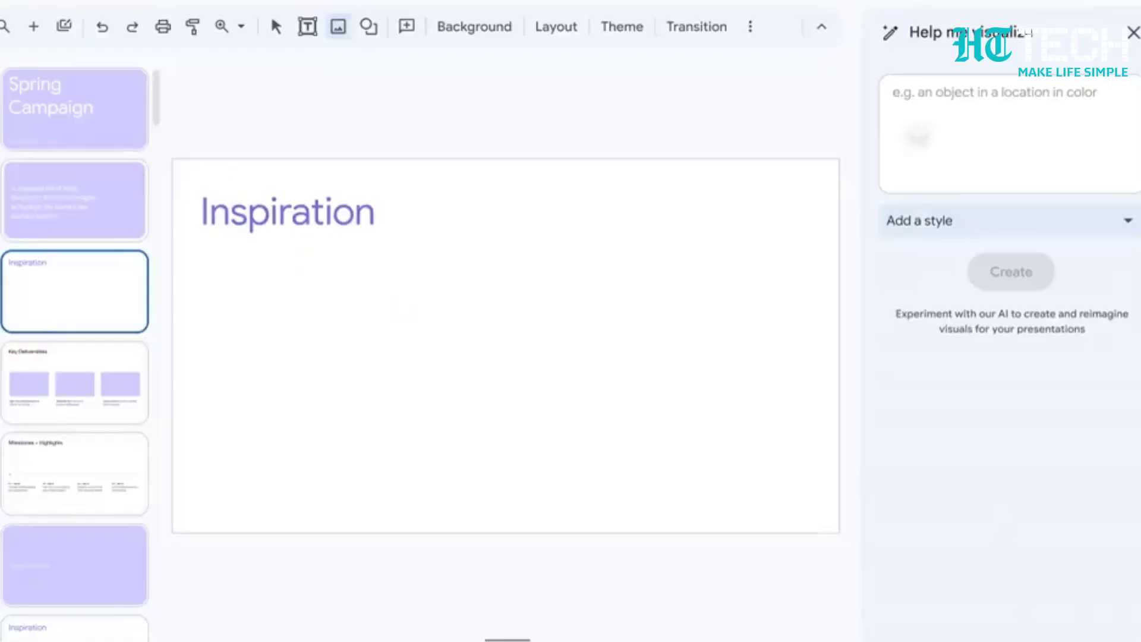
type("Giraffe standing in front of the Eiffel tower. Beautiful watercolor.")
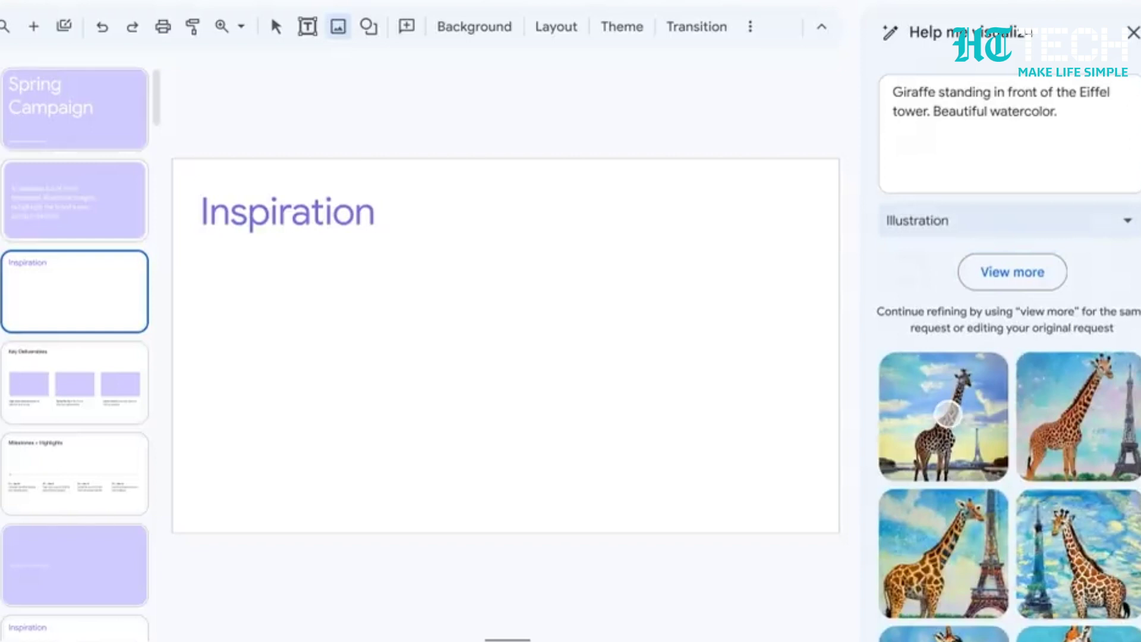
Place the first watercolor giraffe-and-Eiffel-Tower illustration onto the Inspiration slide
left_click(948, 413)
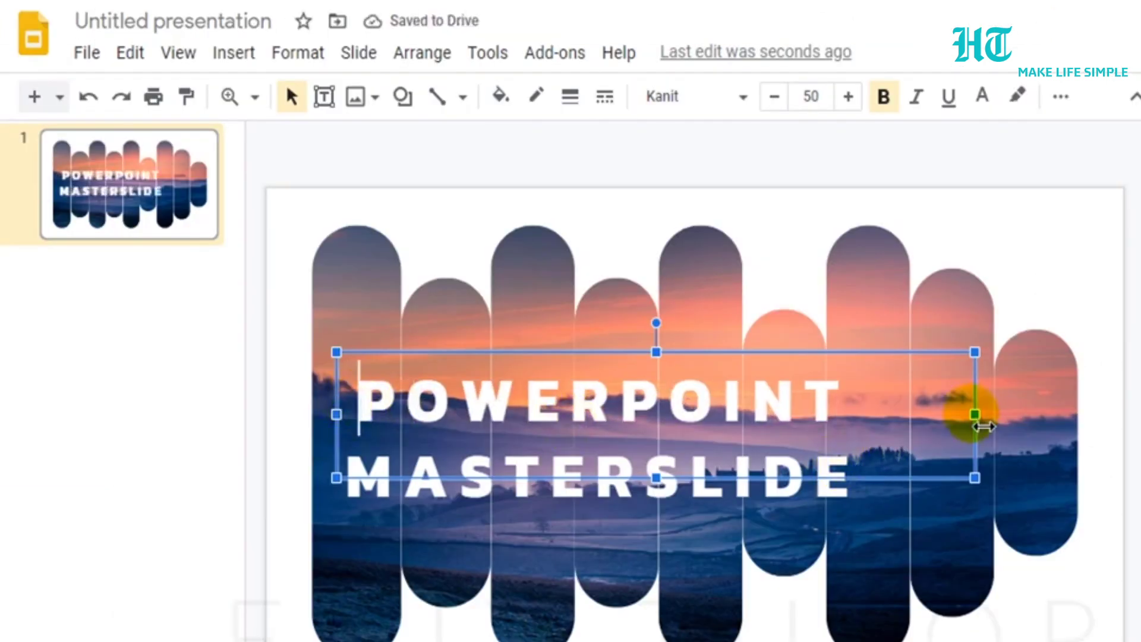
Drag the POWERPOINT MASTERSLIDE title right, then slightly up, over the striped picture
left_click_drag(718, 354, 791, 347)
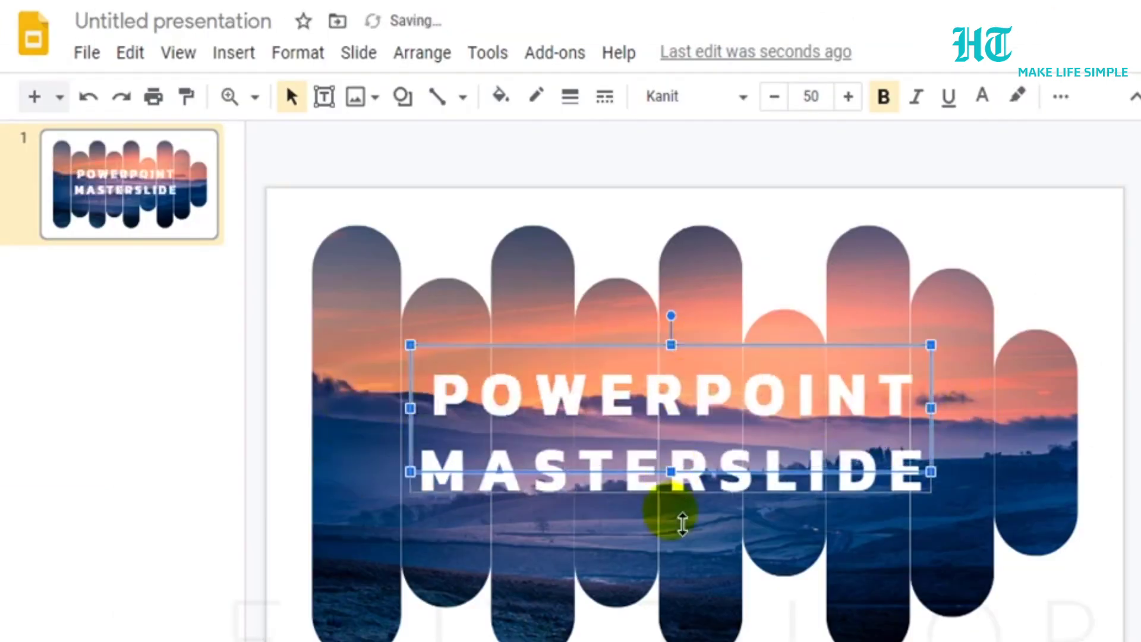
left_click_drag(706, 358, 716, 339)
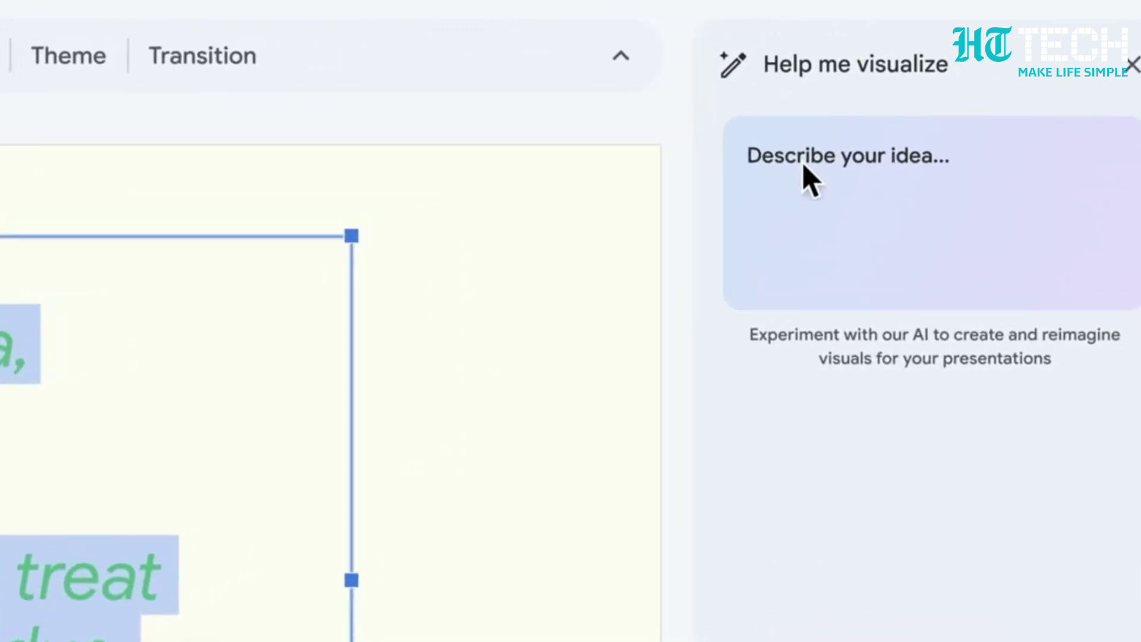
Expand the 'Describe your idea...' card into the full Help me visualize prompt form
left_click(806, 178)
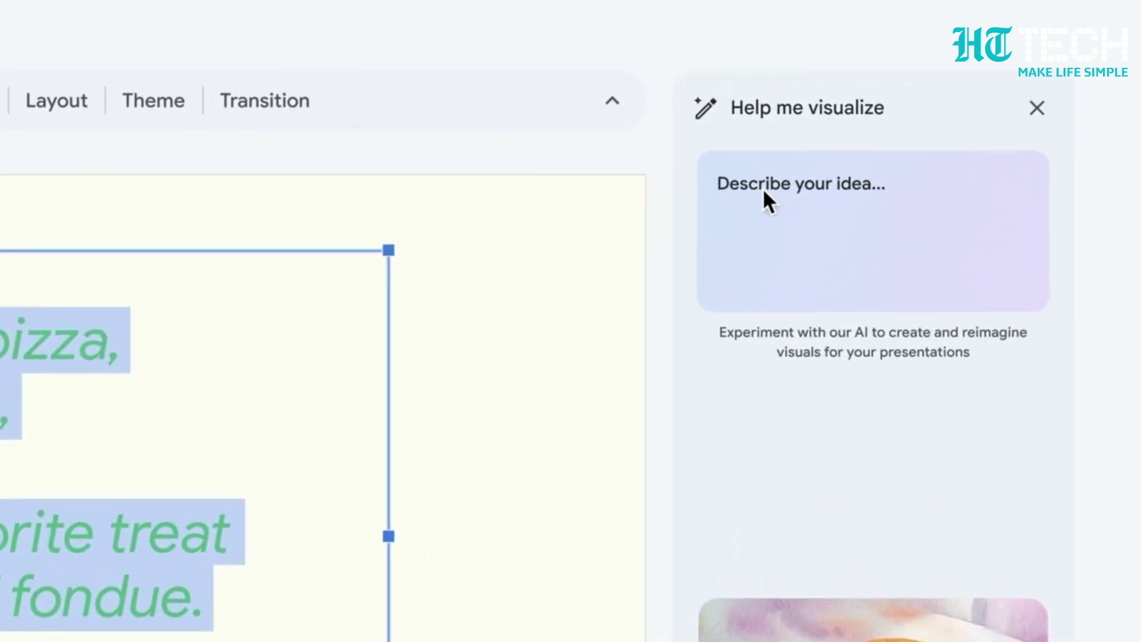
left_click(762, 188)
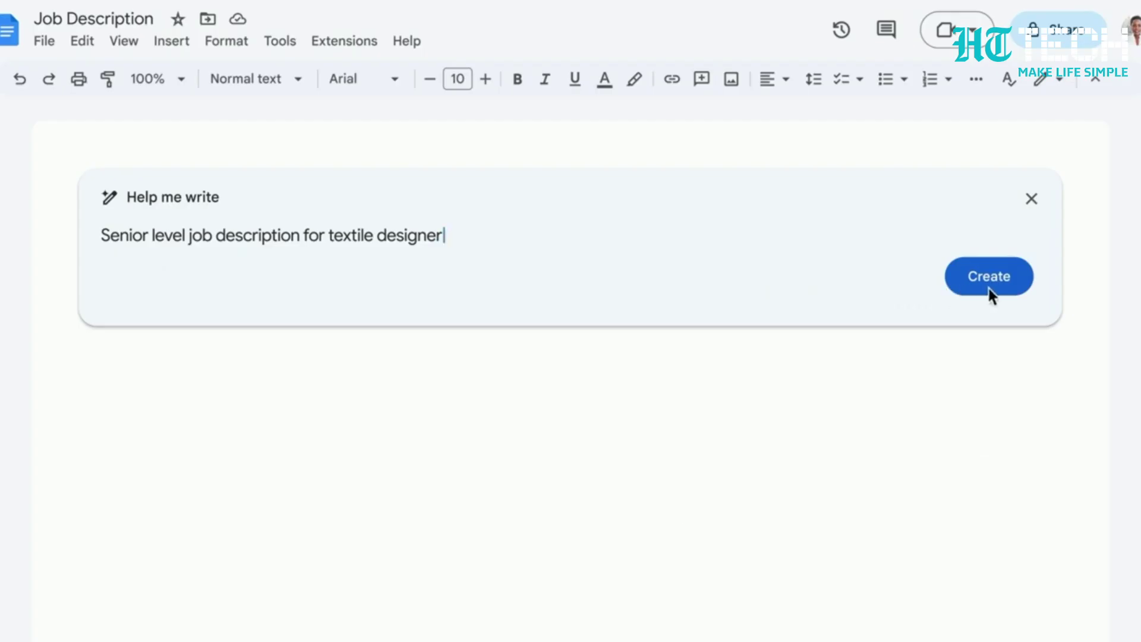
Generate the senior textile designer job description draft with Help me write
left_click(989, 288)
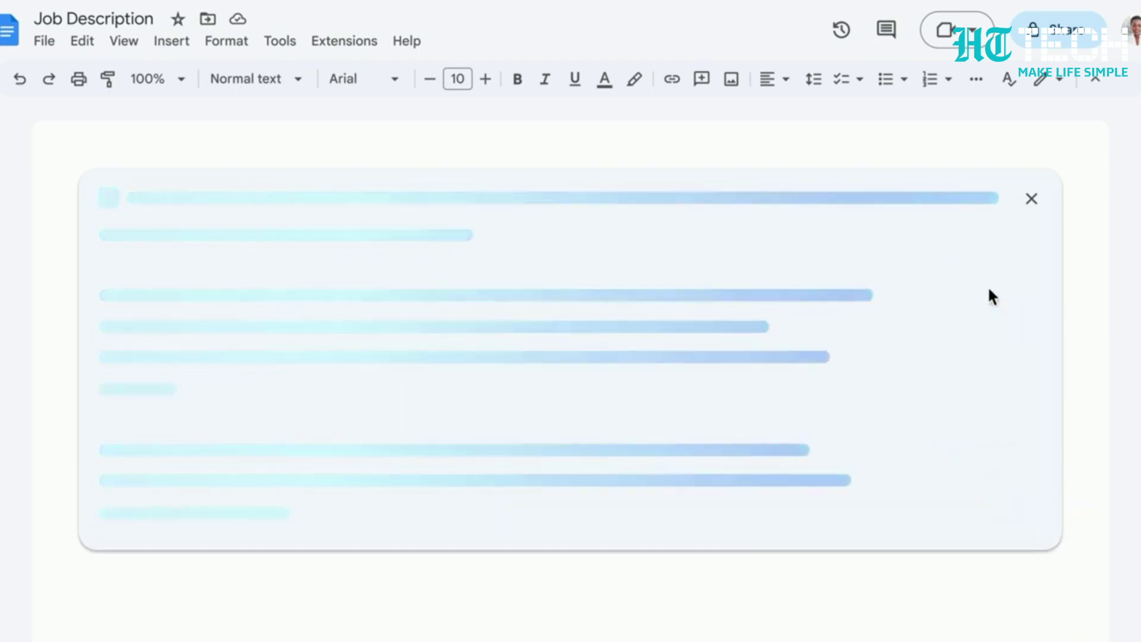